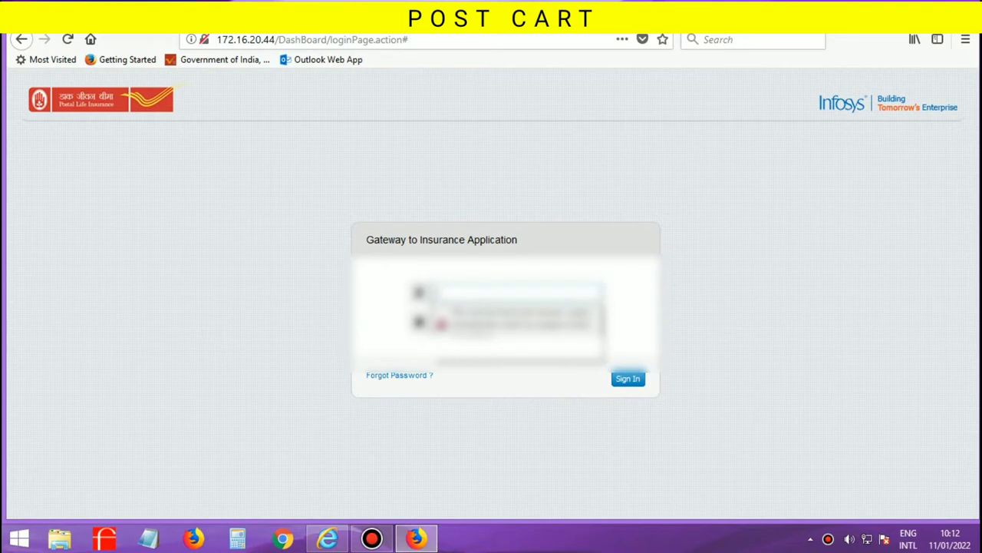
Sign in to the McCamish PLI portal using the saved autocomplete credentials.
key(Down)
key(Return)
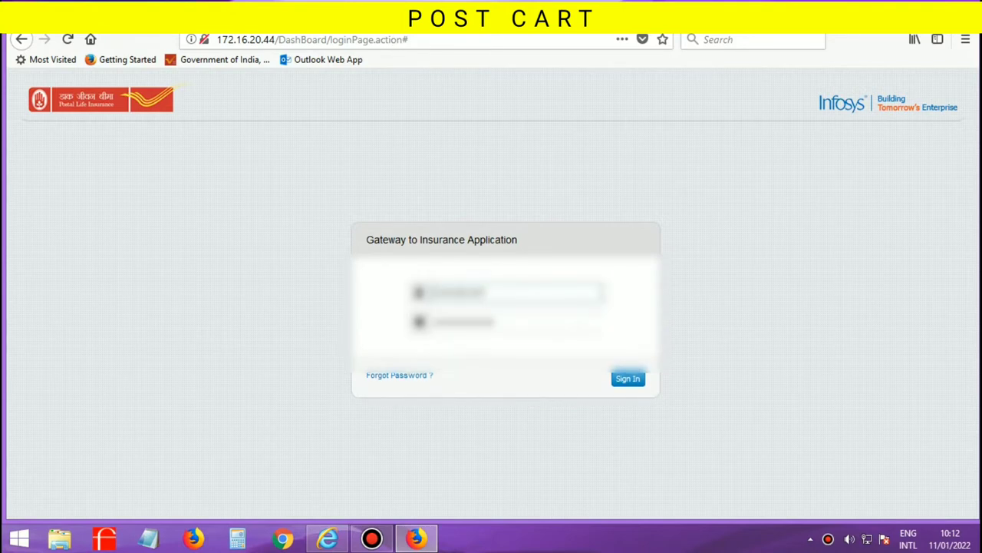
click(628, 379)
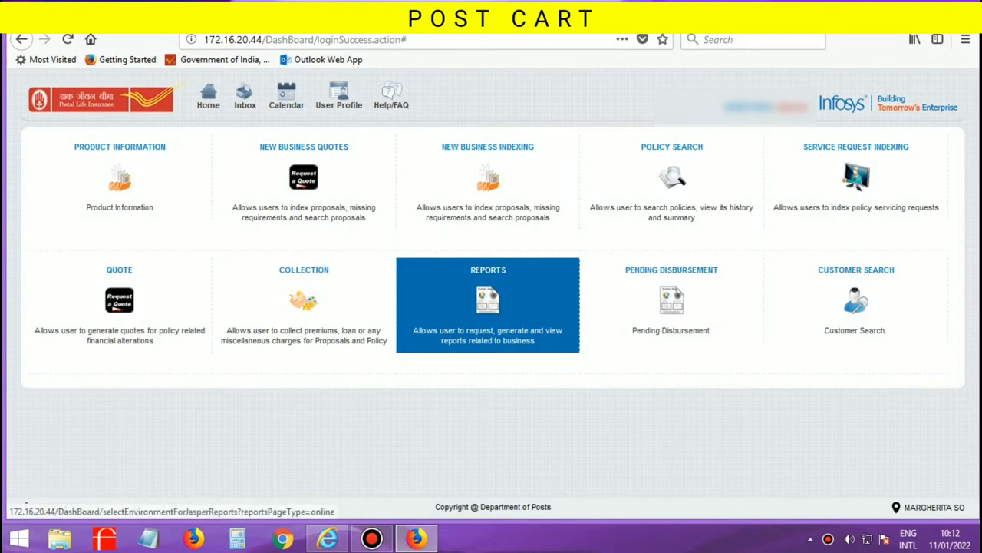
Start a Billing And Collections report with start and end dates of 10/01/2022.
click(489, 305)
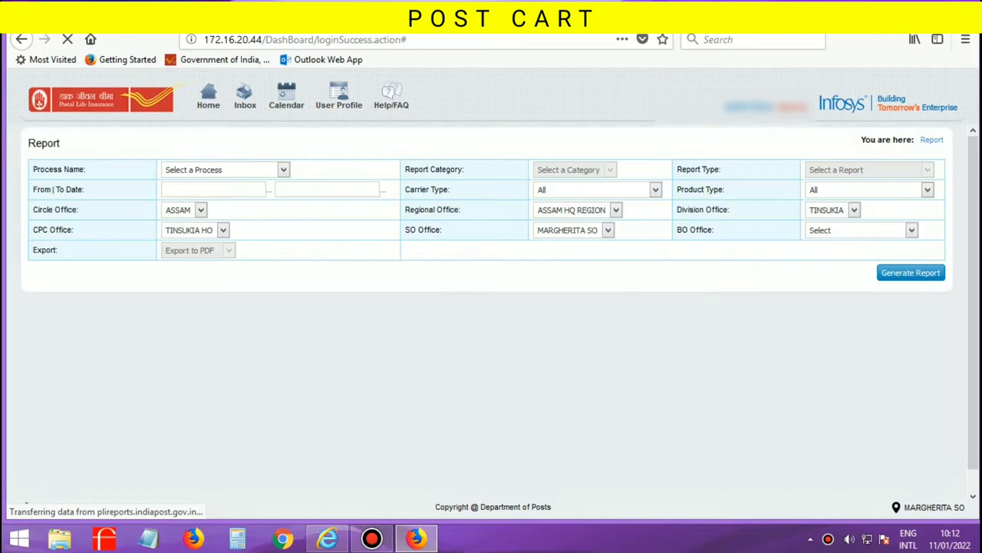
click(225, 170)
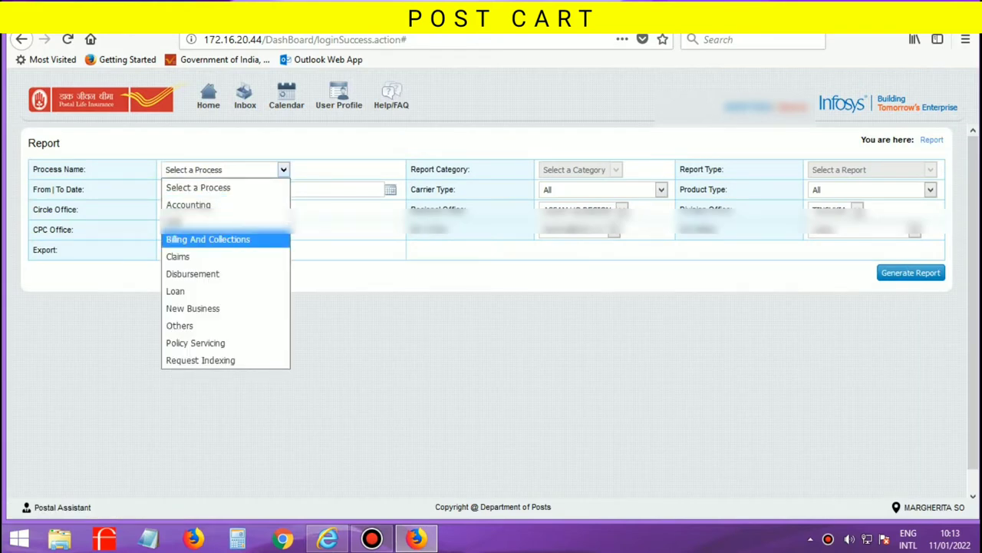
key(Return)
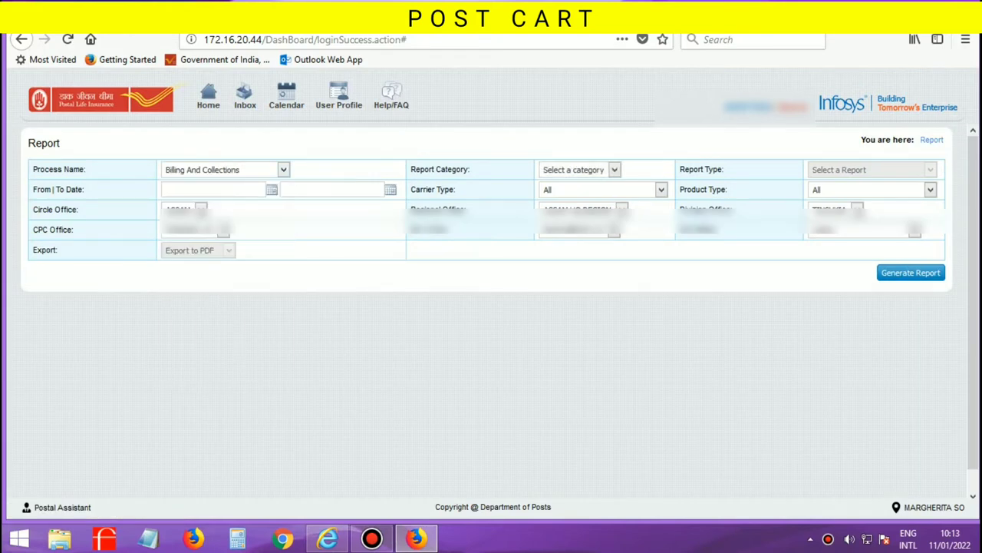
key(Tab)
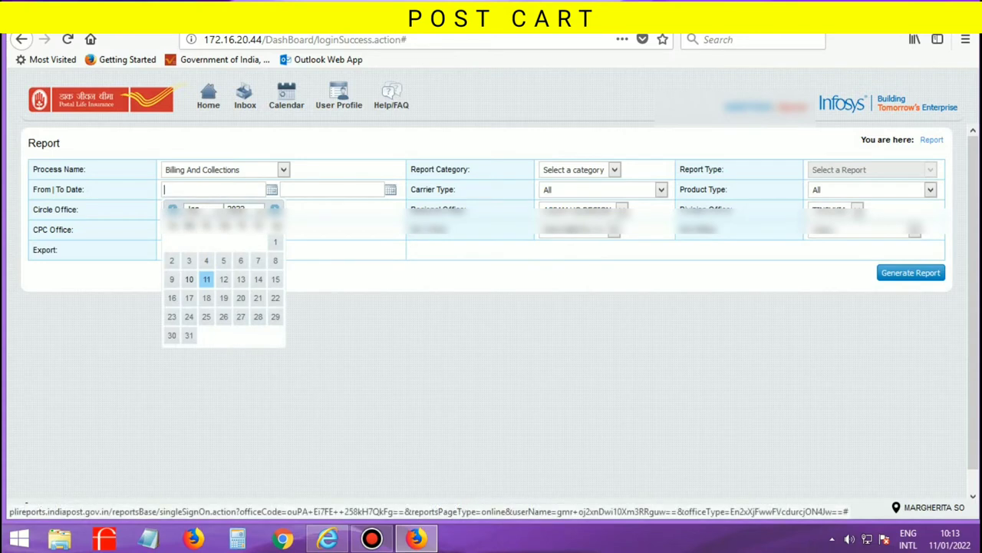
click(189, 278)
click(330, 189)
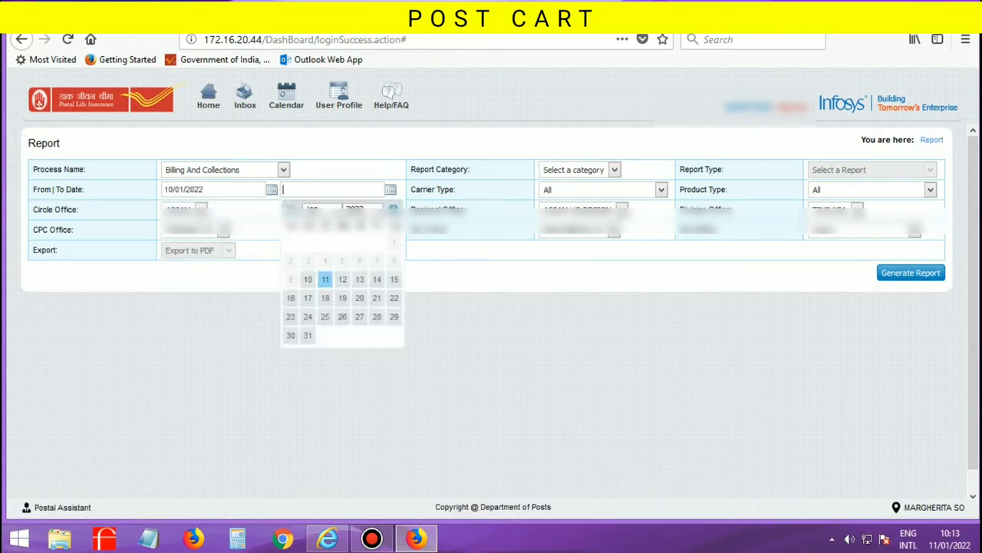
click(307, 278)
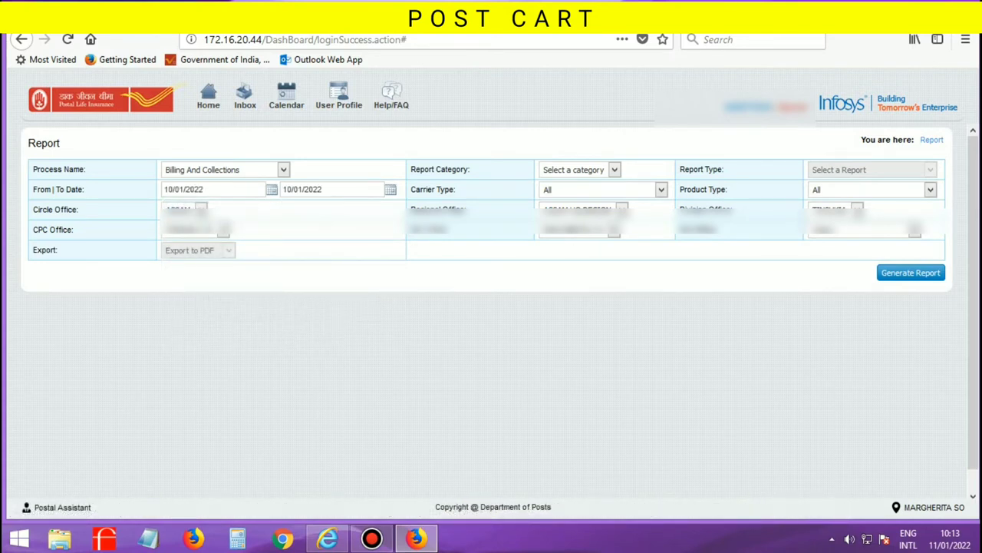
Set the report category to Detailed and the carrier type to PLI.
click(579, 170)
click(559, 204)
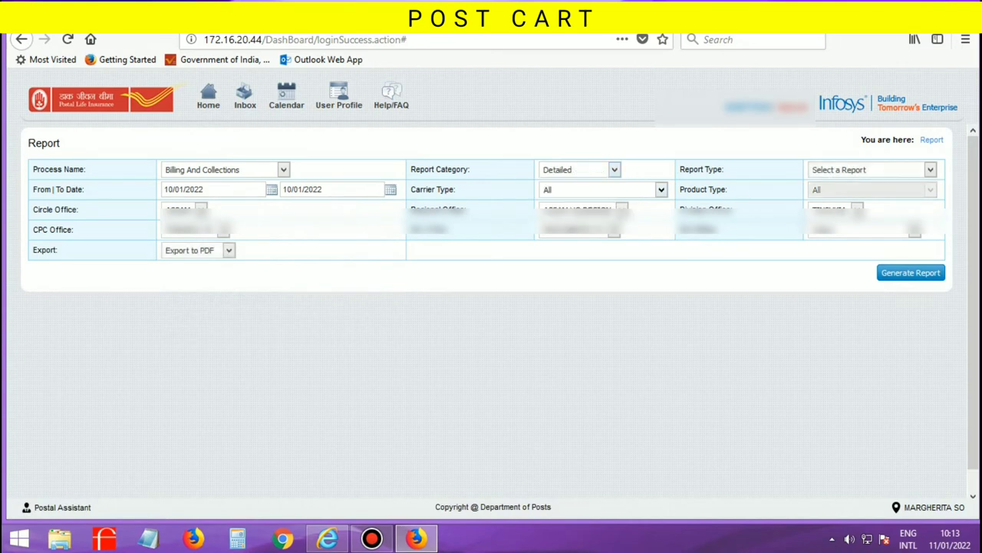
click(603, 189)
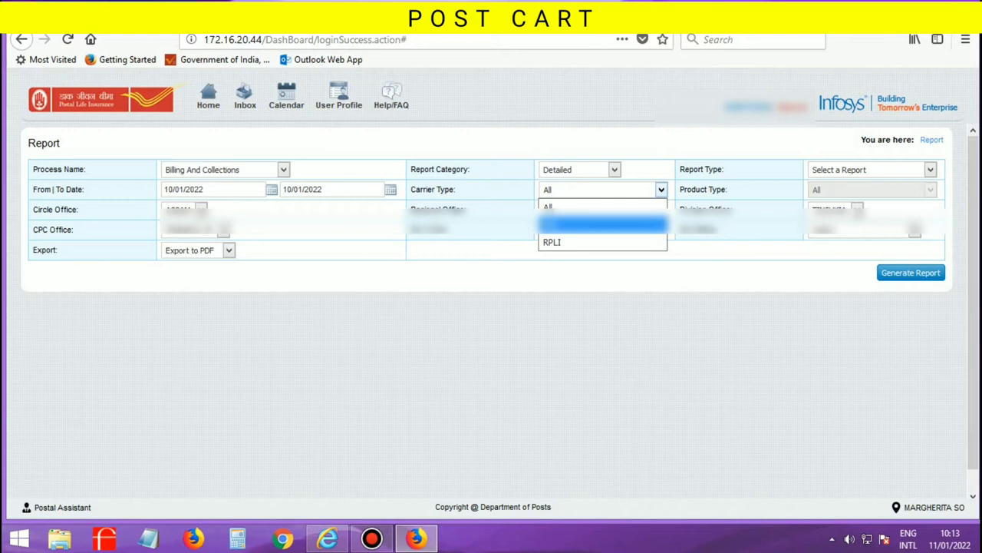
key(Escape)
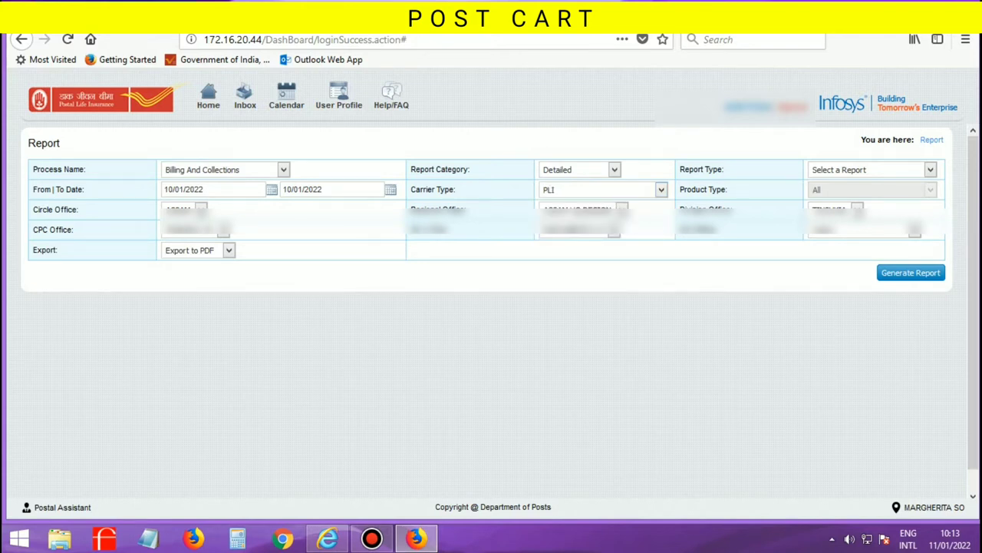
key(alt+Down)
key(Down)
key(Down)
key(Down)
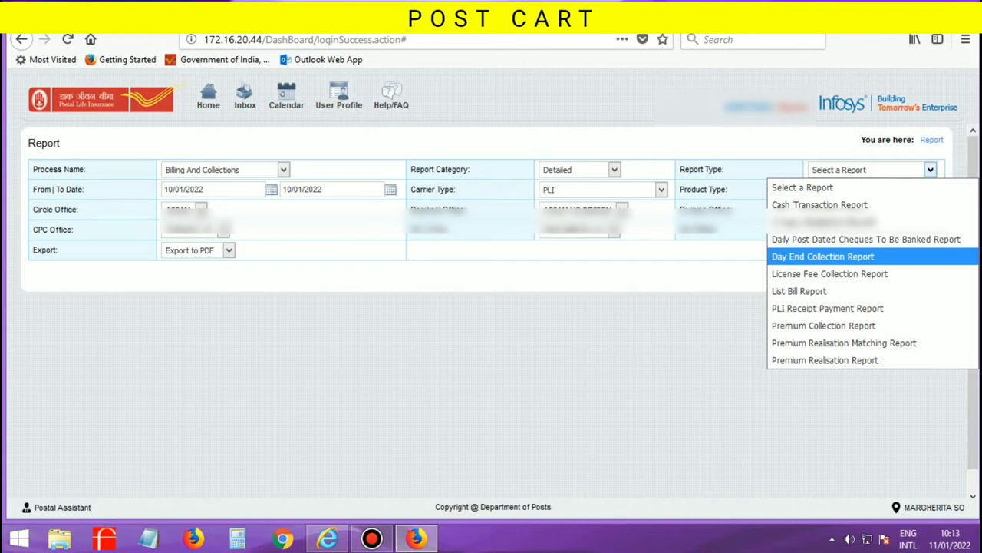
Choose Day End Collection Report for ALL offices with Excel export.
key(Return)
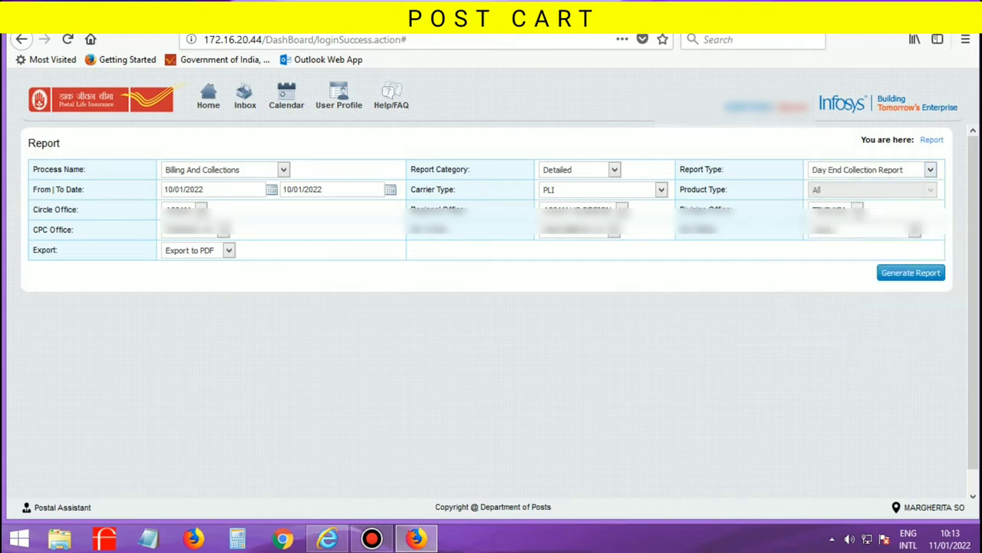
key(alt+Down)
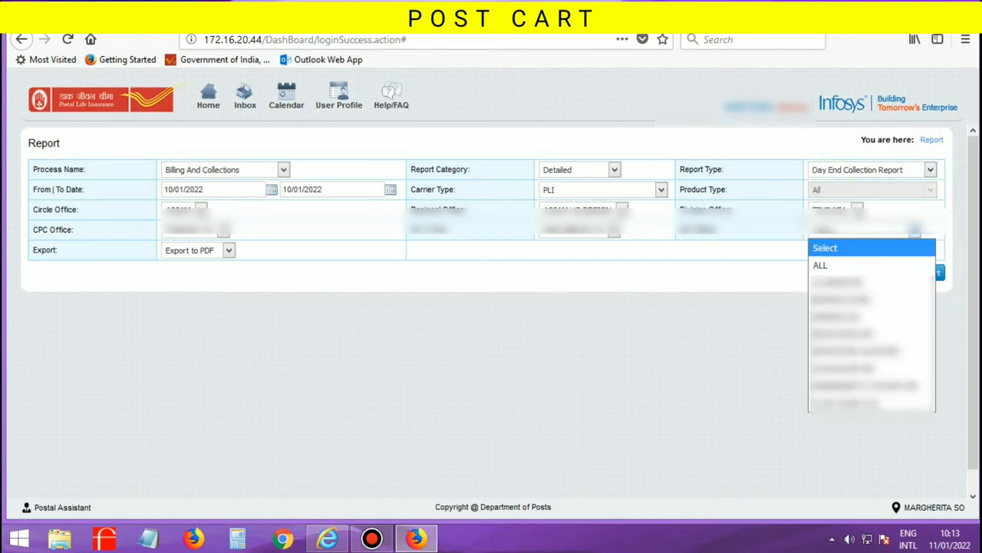
key(Down)
key(Return)
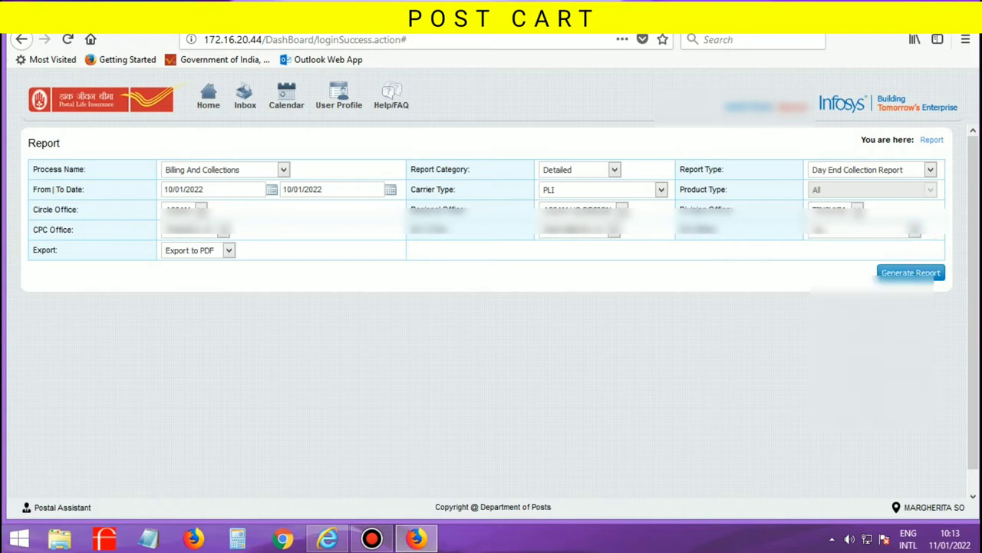
key(alt+Down)
key(Down)
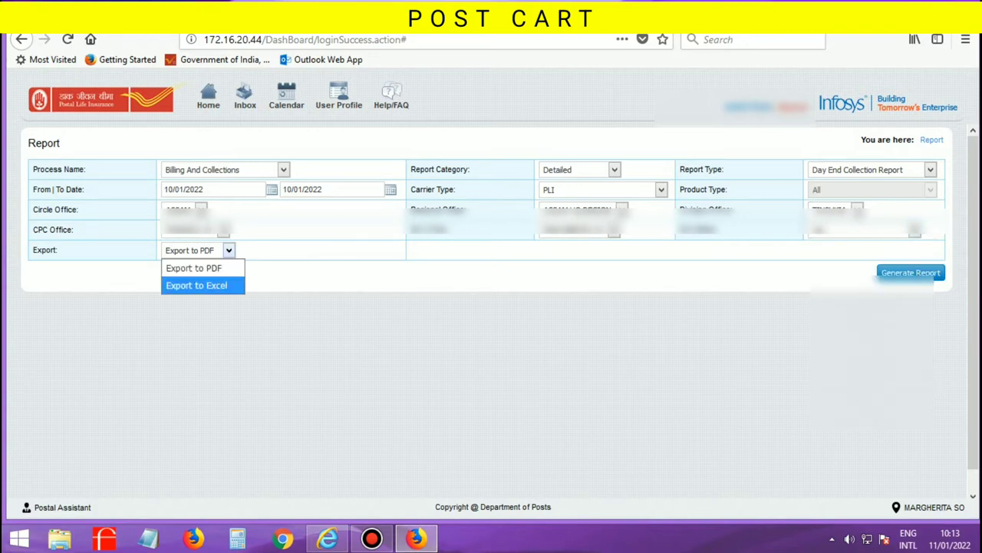
key(Return)
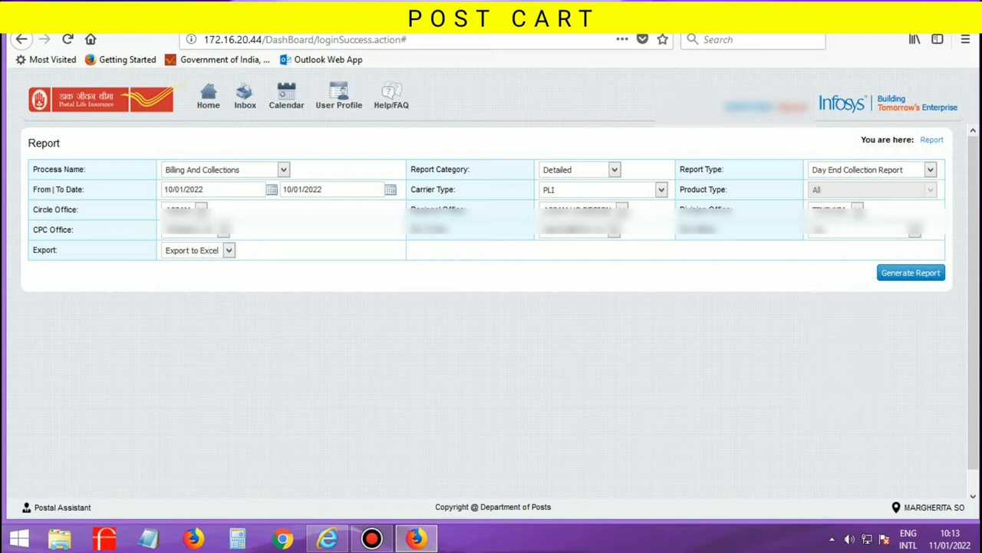
Dismiss the browser update popup and generate the Day End Collection Report in Excel.
key(Escape)
key(alt+Down)
key(Return)
key(Tab)
key(Return)
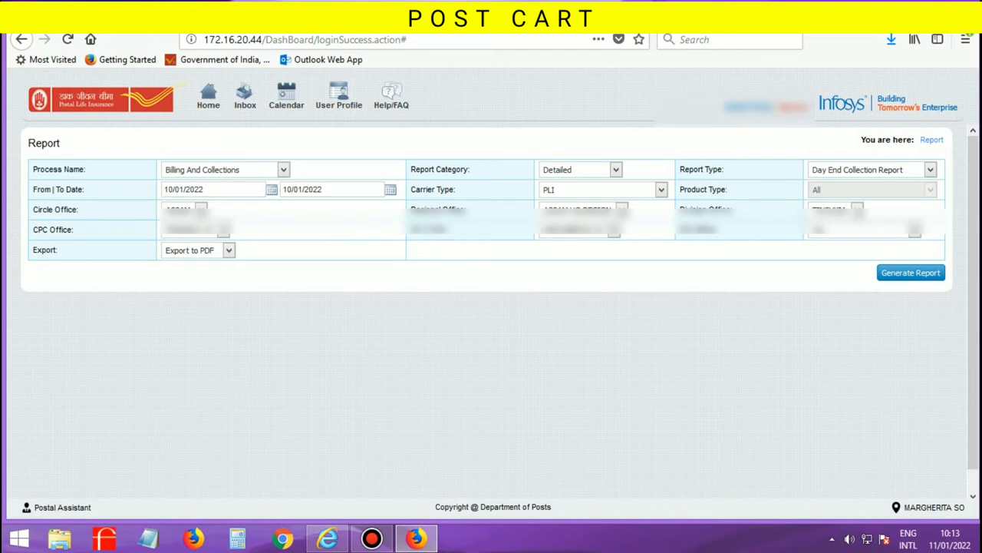
Switch the report type to Premium Collection Report and generate it as Excel.
key(alt+Down)
key(Up)
key(Down)
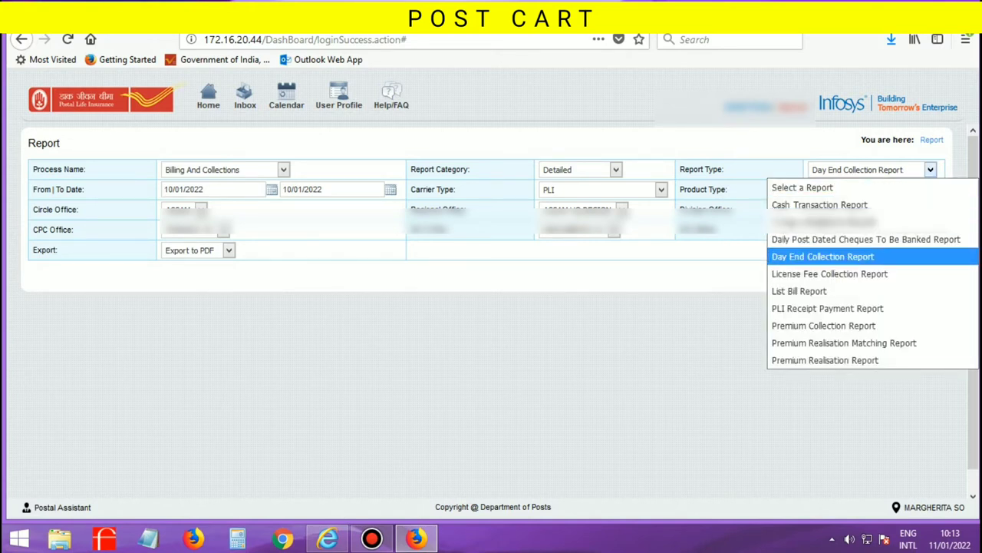
key(Down)
key(Down)
key(Down)
key(Up)
key(Up)
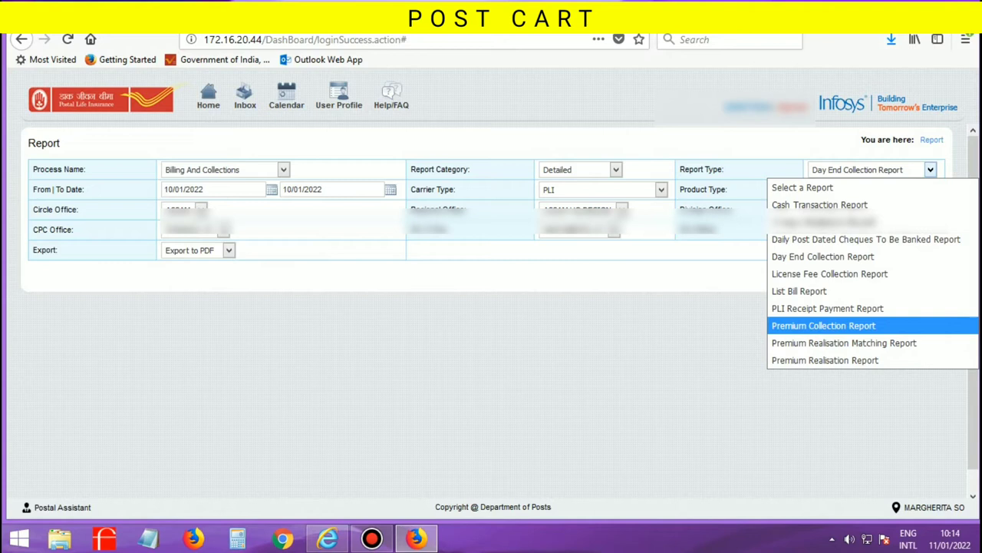
key(Return)
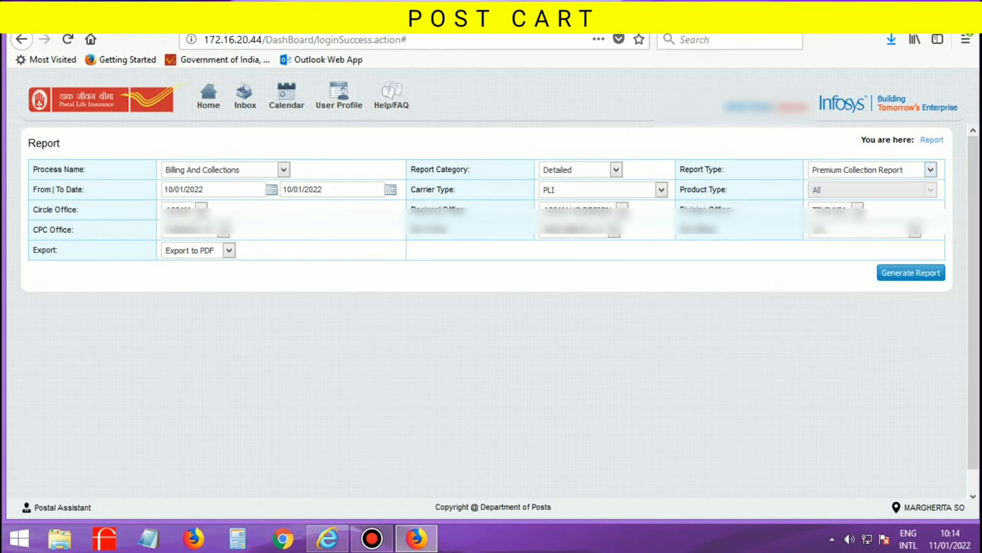
key(alt+Down)
key(Down)
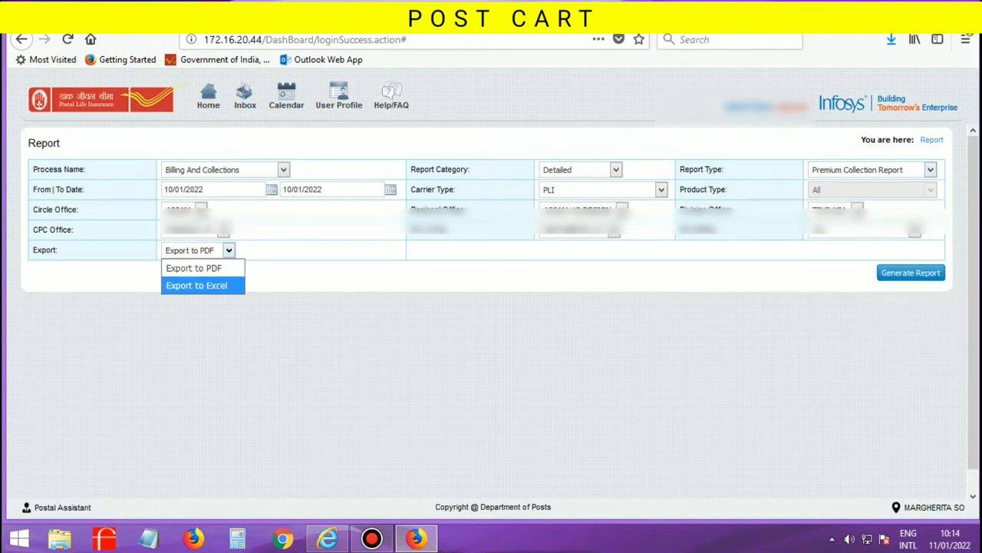
key(Return)
key(Tab)
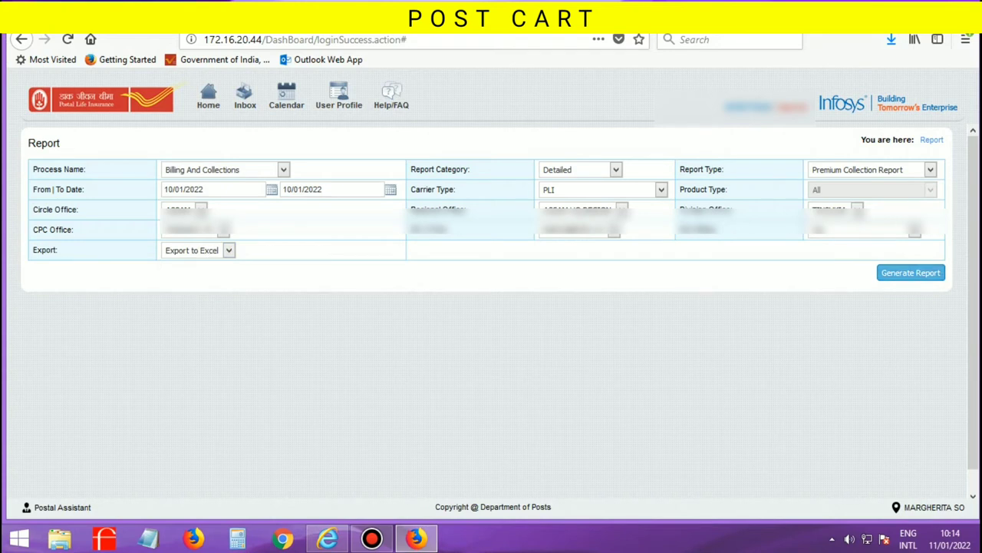
key(Return)
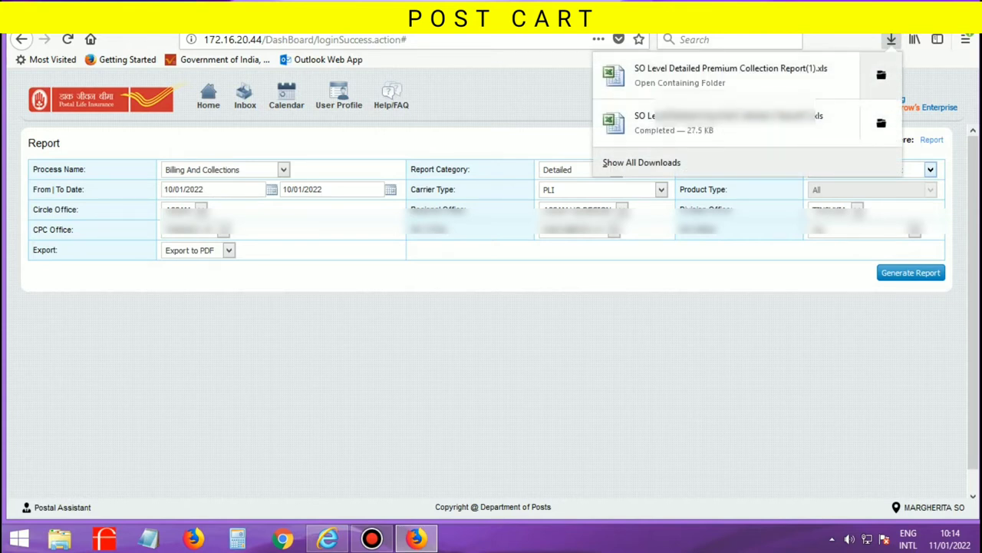
In Downloads, sort newest first and delete the nine older files.
click(881, 75)
key(super+Up)
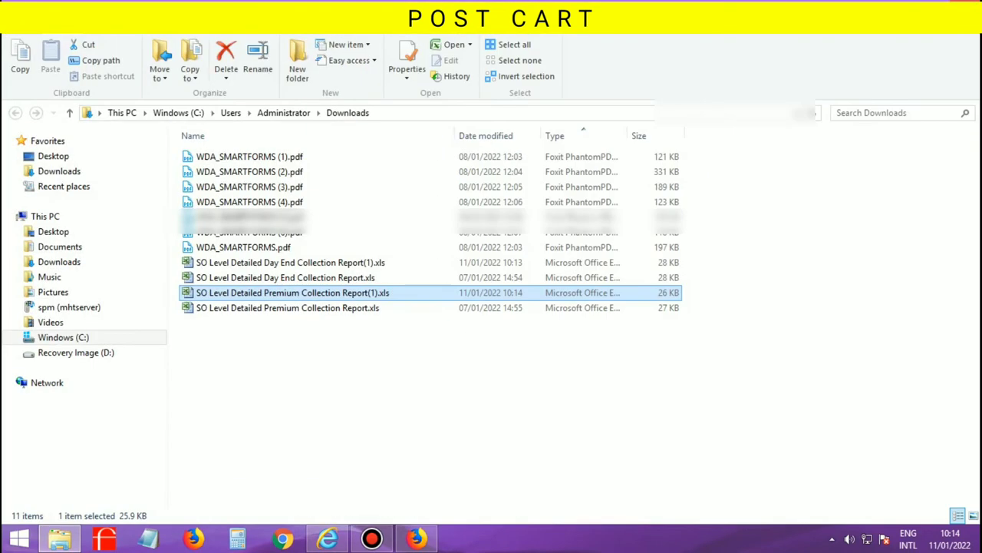
click(486, 135)
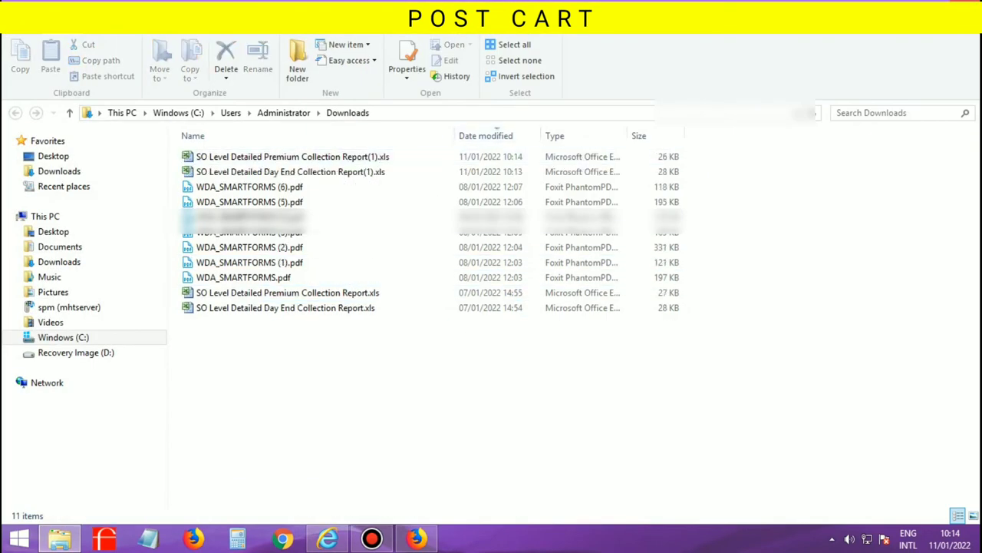
drag(753, 345, 184, 186)
key(Delete)
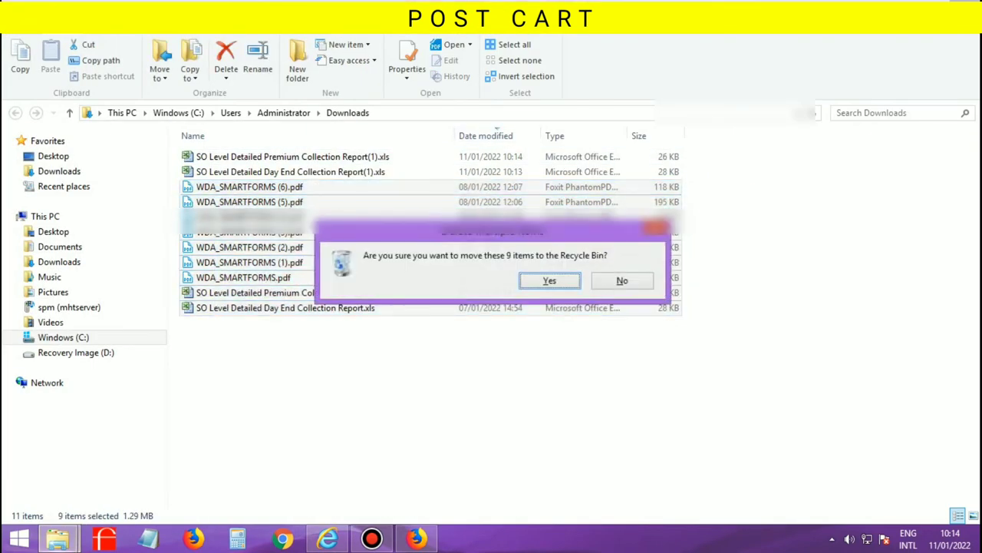
key(Return)
Copy the two new collection reports into D:\MCCAMISH REPORT INPUT.
mouse_move(534, 207)
mouse_down()
mouse_move(279, 186)
mouse_move(292, 158)
mouse_up()
right_click(293, 158)
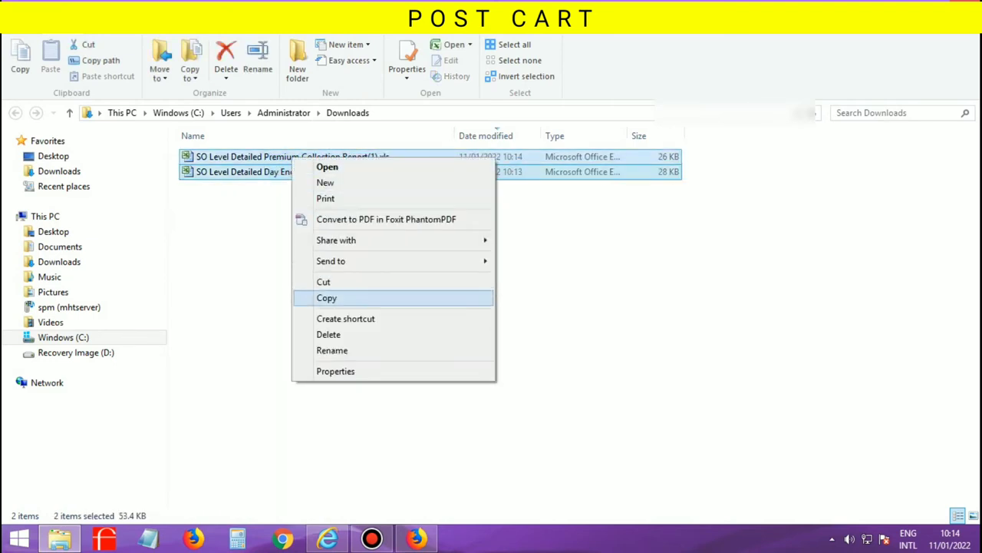
click(326, 298)
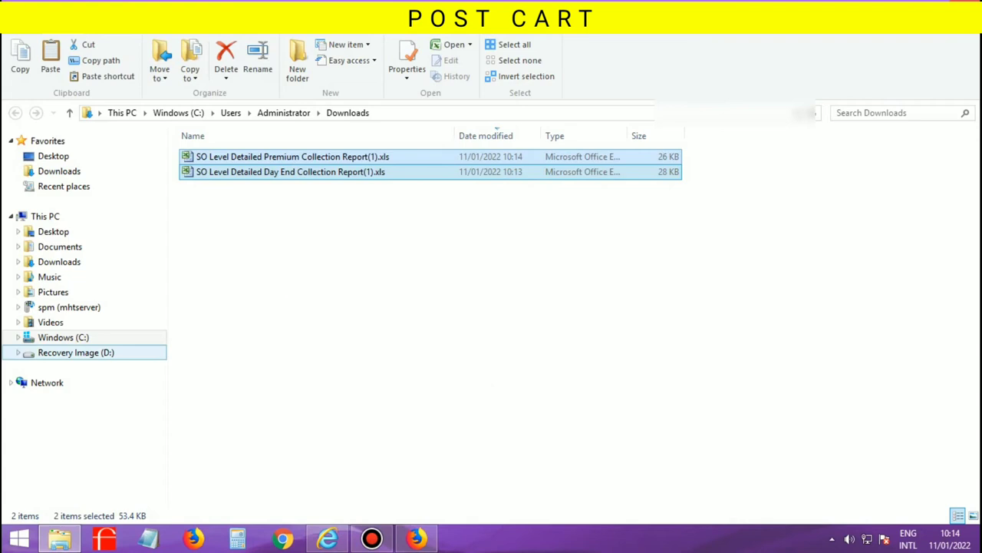
click(76, 353)
click(249, 217)
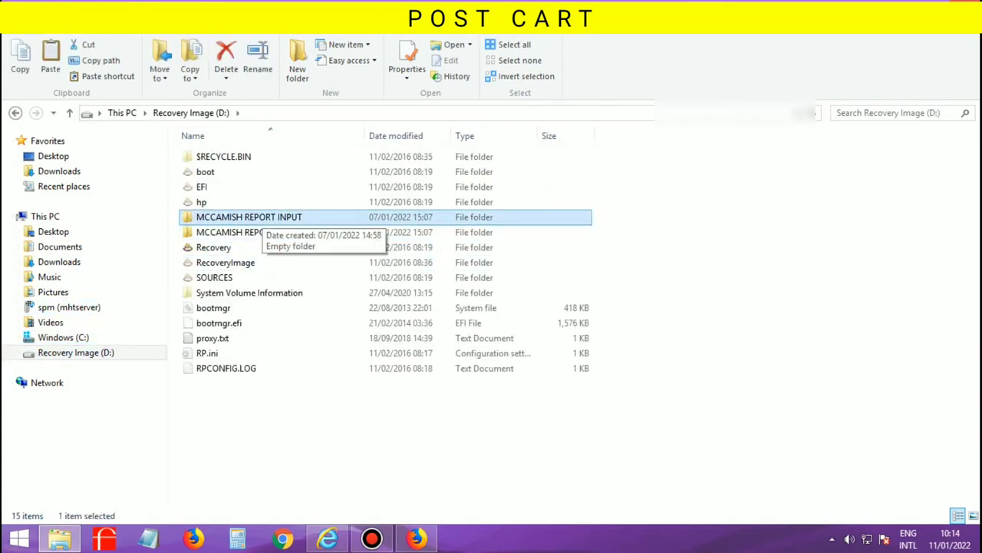
click(261, 217)
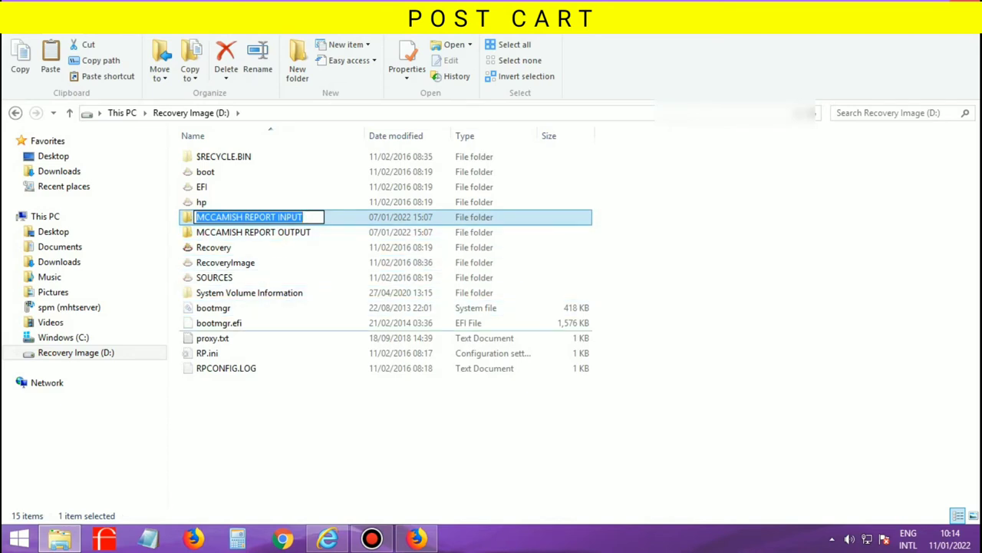
click(226, 368)
double_click(248, 216)
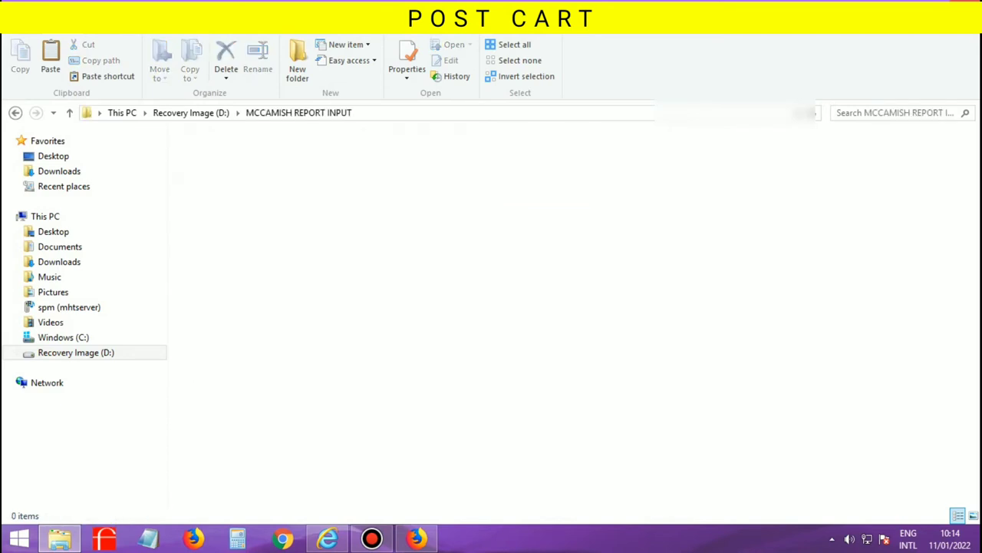
key(ctrl+v)
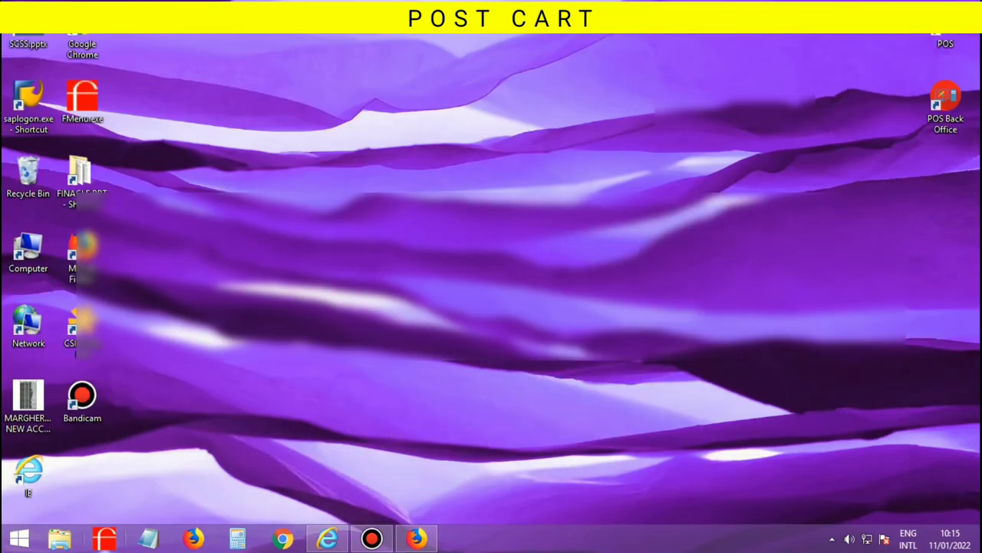
Search the Start screen for 'MCCamish Tool' and launch McCamish Tool.
click(19, 538)
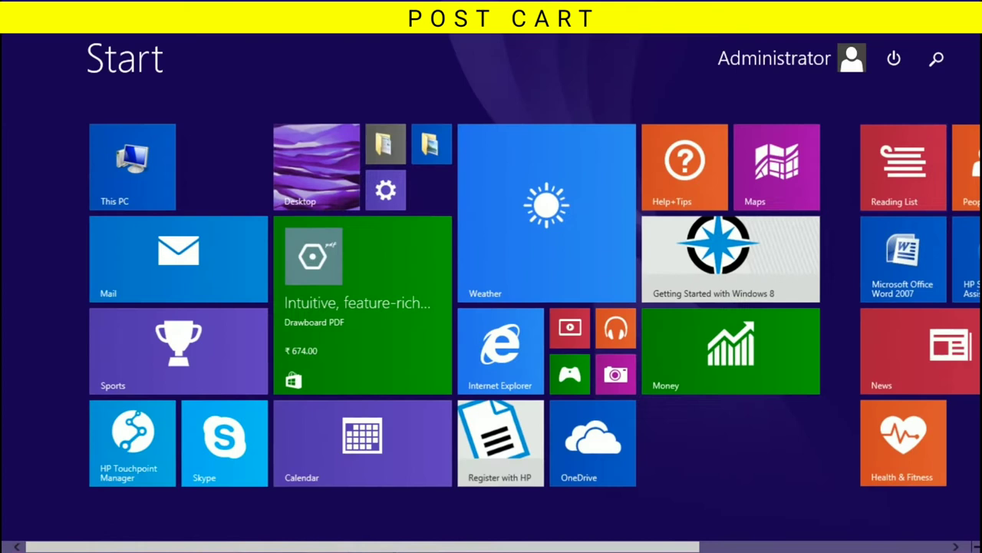
click(936, 58)
text(MCCamish Tool)
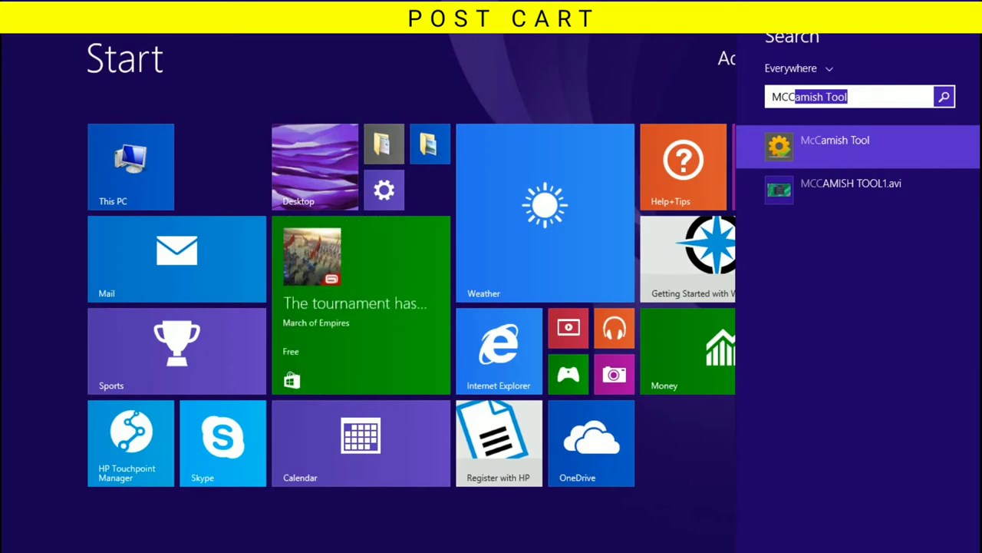
key(Return)
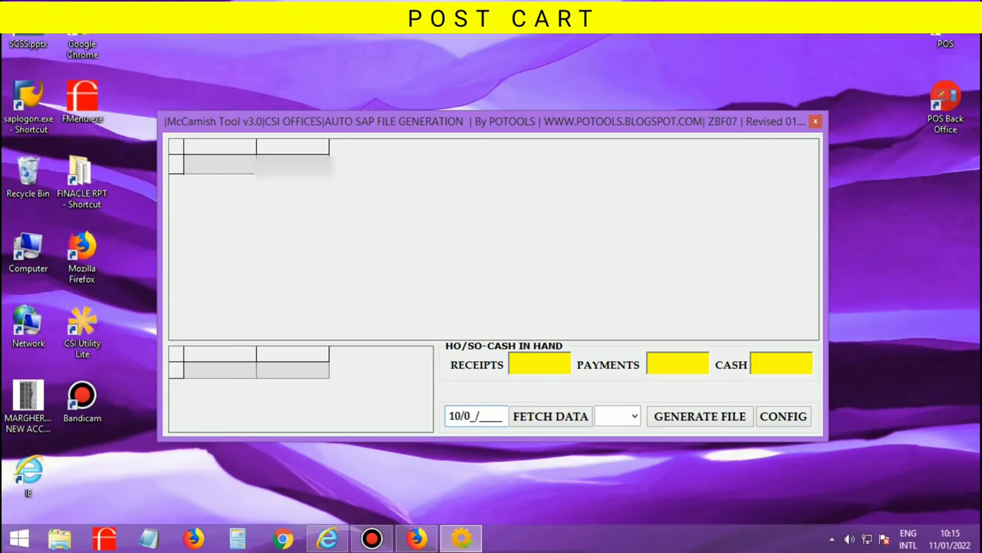
Fetch the 10/01/2022 data, choose DOP, and generate the SAP text file.
text(120)
key(Return)
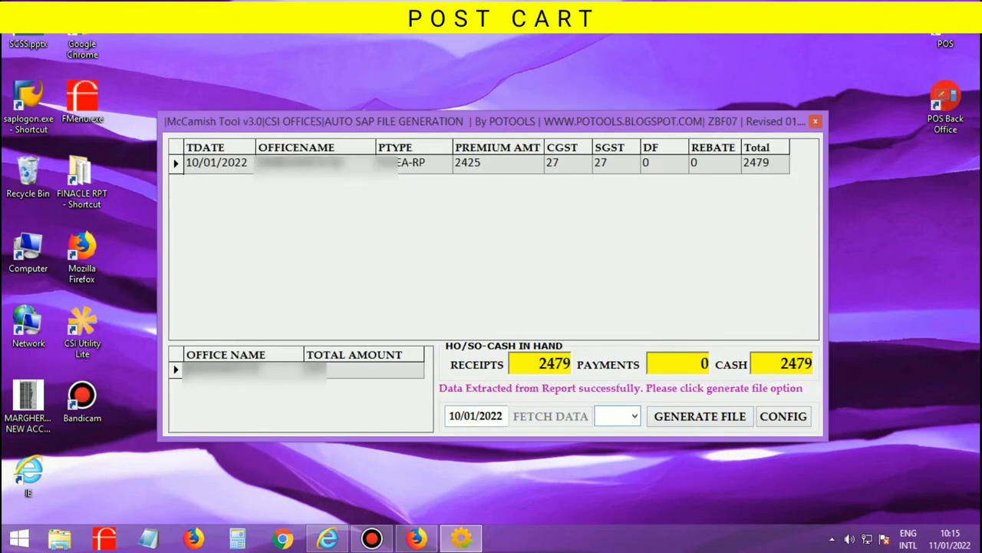
key(alt+Down)
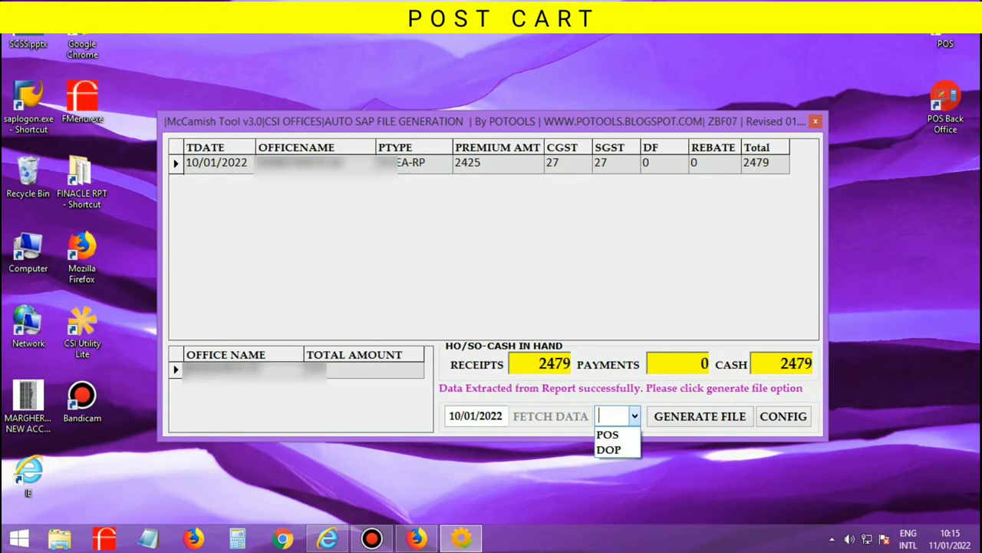
key(Down)
key(Down)
key(Up)
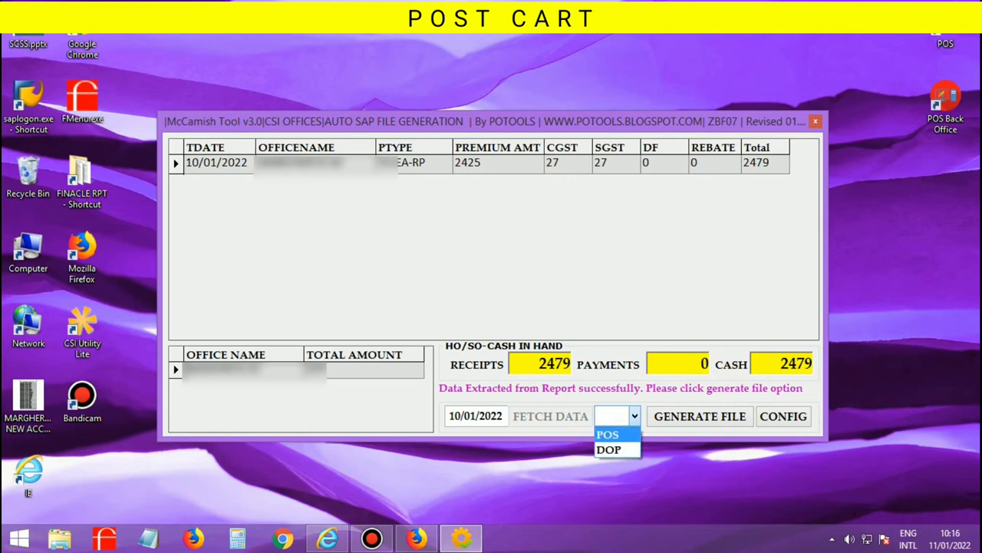
key(Down)
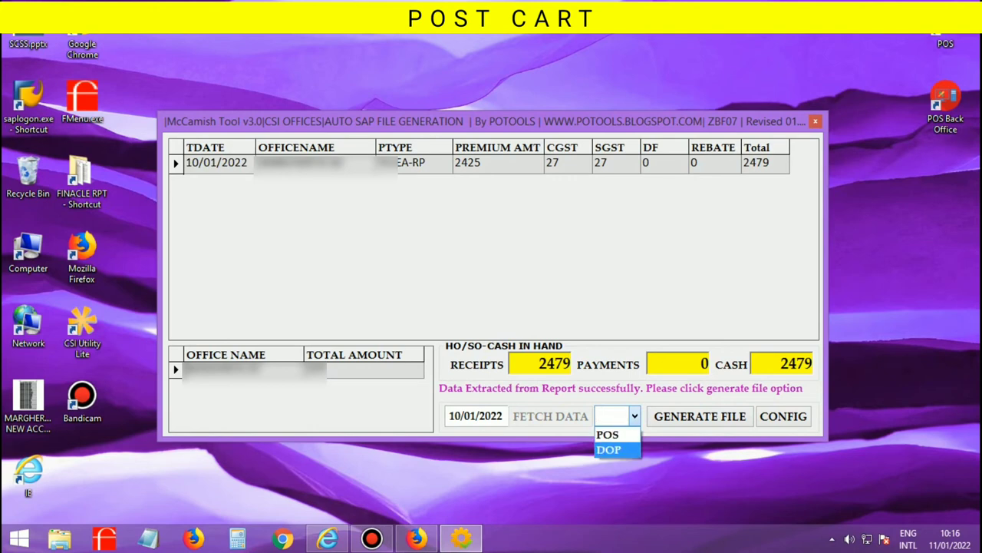
key(Return)
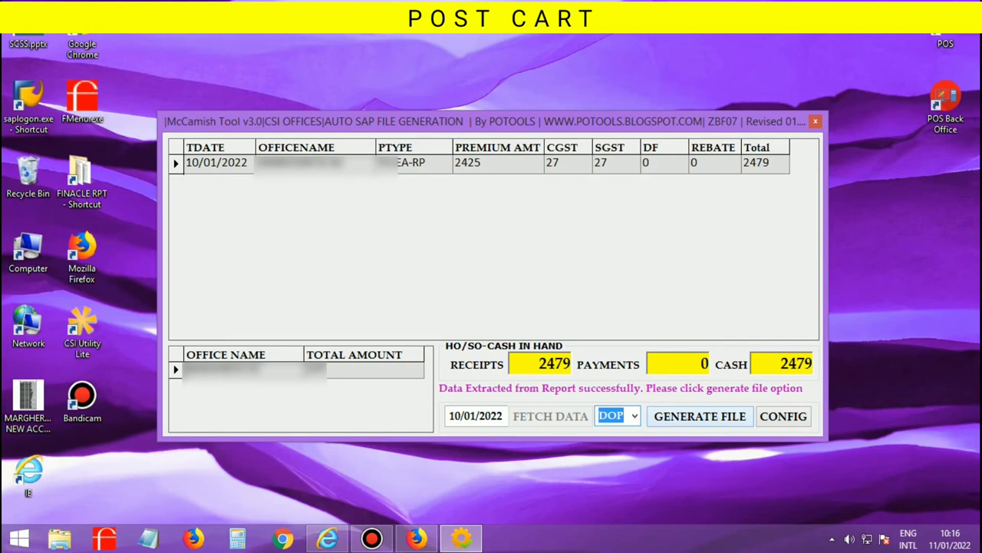
key(Tab)
key(Return)
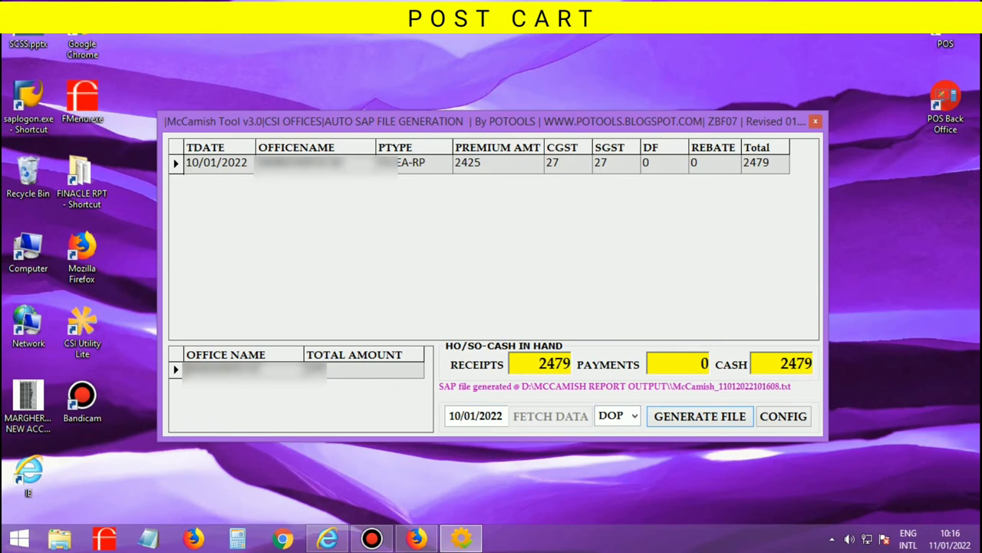
Open the MCCAMISH REPORT OUTPUT folder on the Recovery Image (D:) drive.
double_click(27, 250)
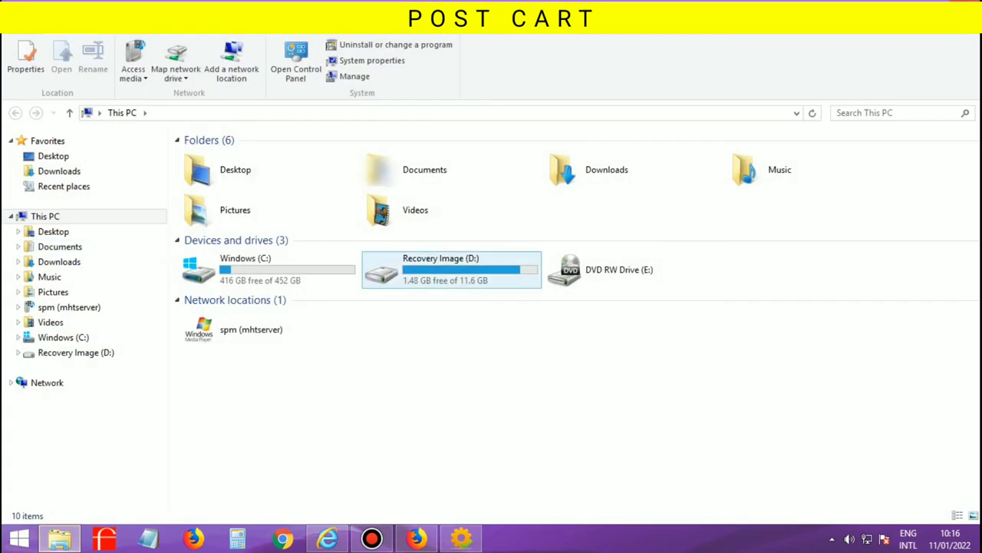
double_click(451, 269)
click(253, 232)
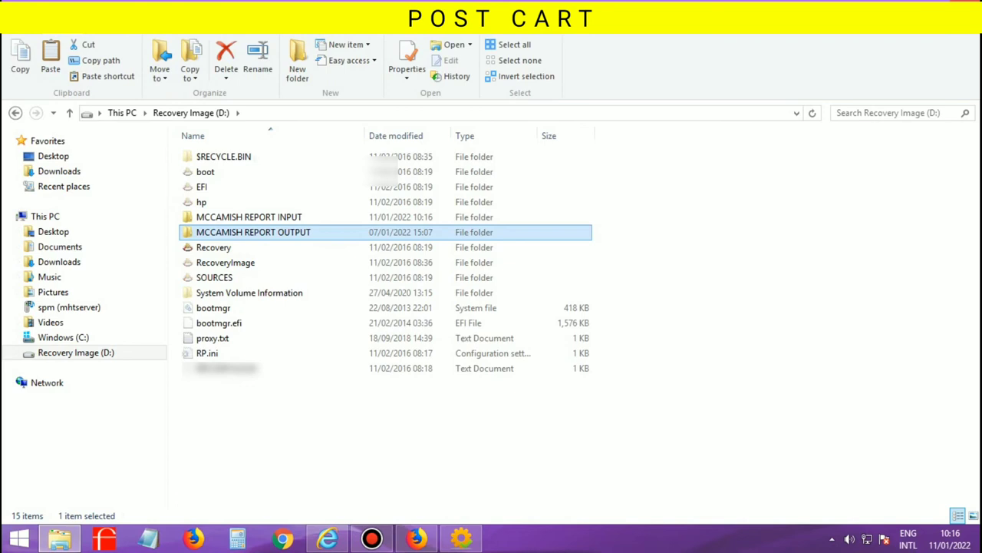
key(F2)
key(Escape)
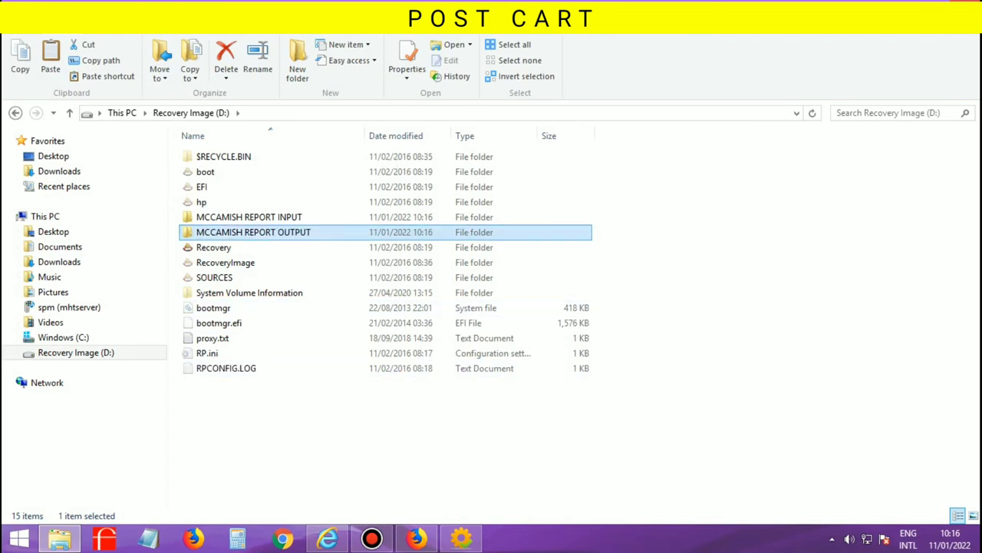
key(Return)
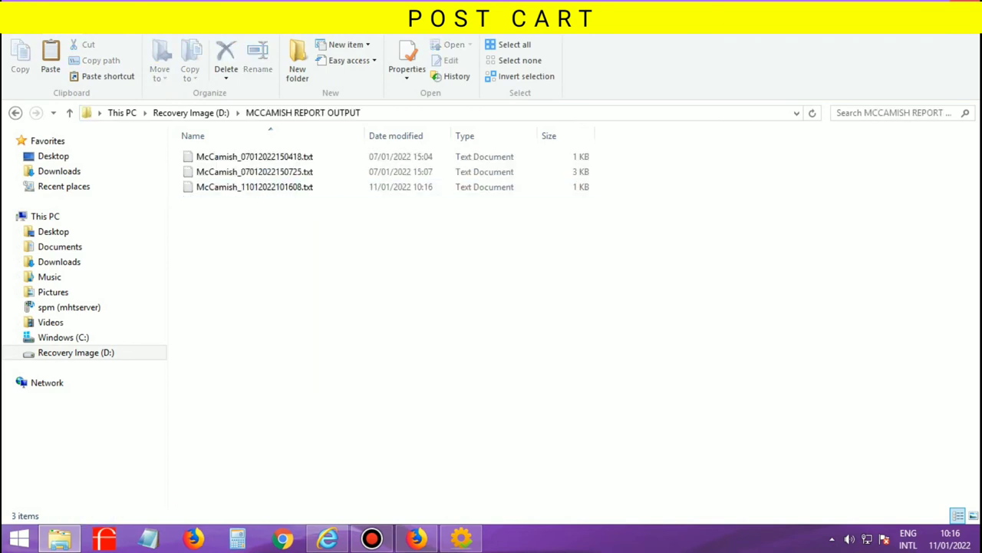
Delete the two older .txt files and open McCamish_11012022101608.txt.
drag(645, 147, 178, 180)
key(Delete)
key(Return)
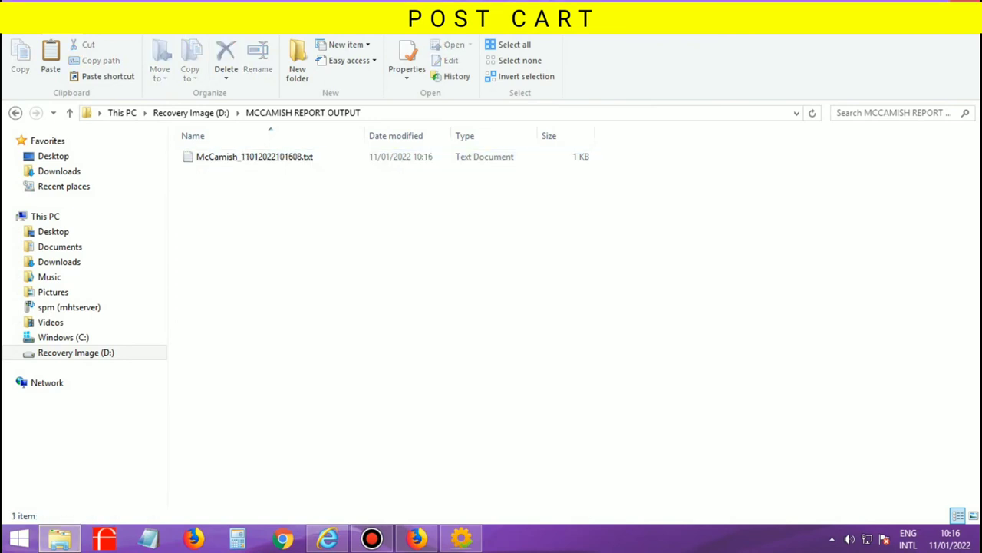
double_click(284, 157)
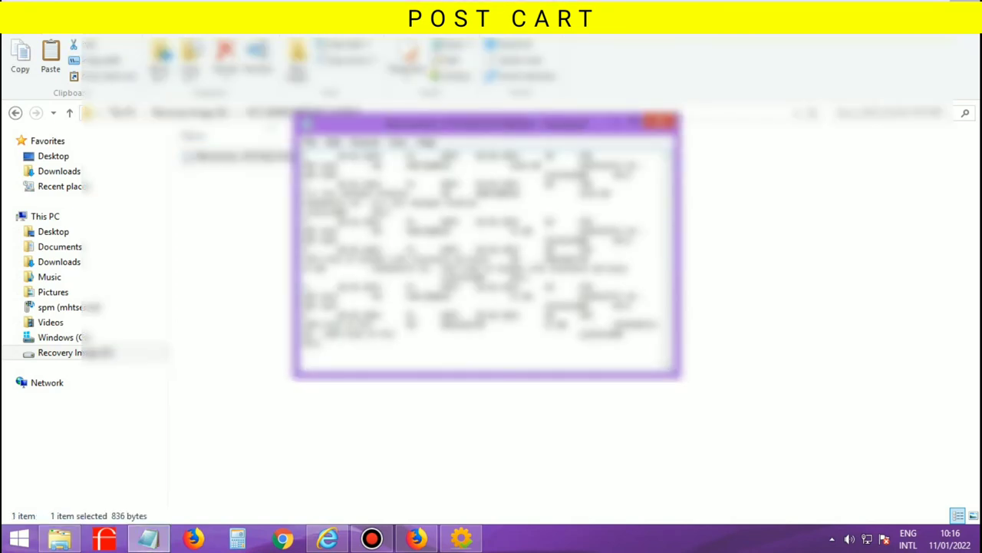